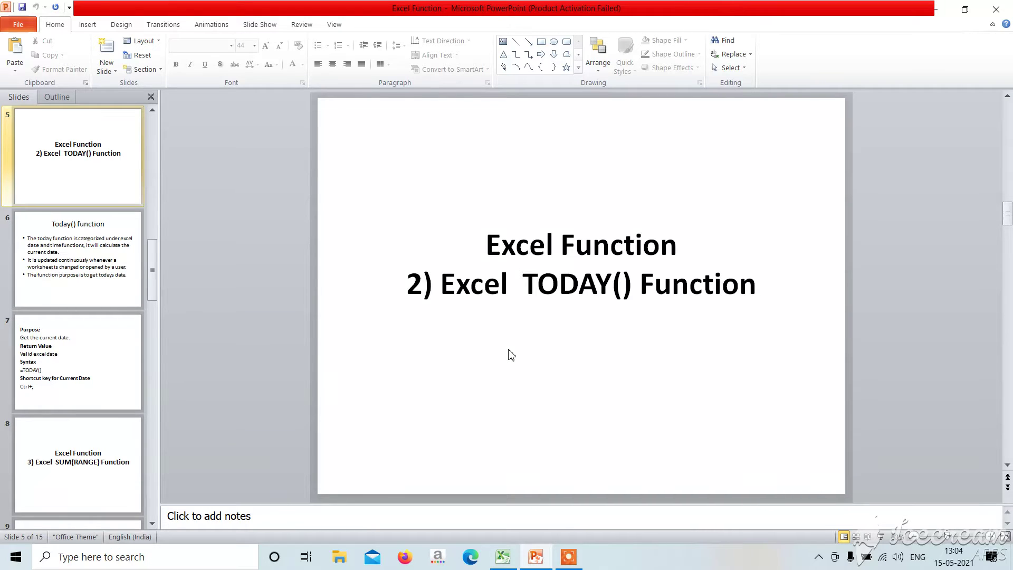
- Show slide 6, 'Today() function', which explains that TODAY calculates and updates the current date
click(58, 274)
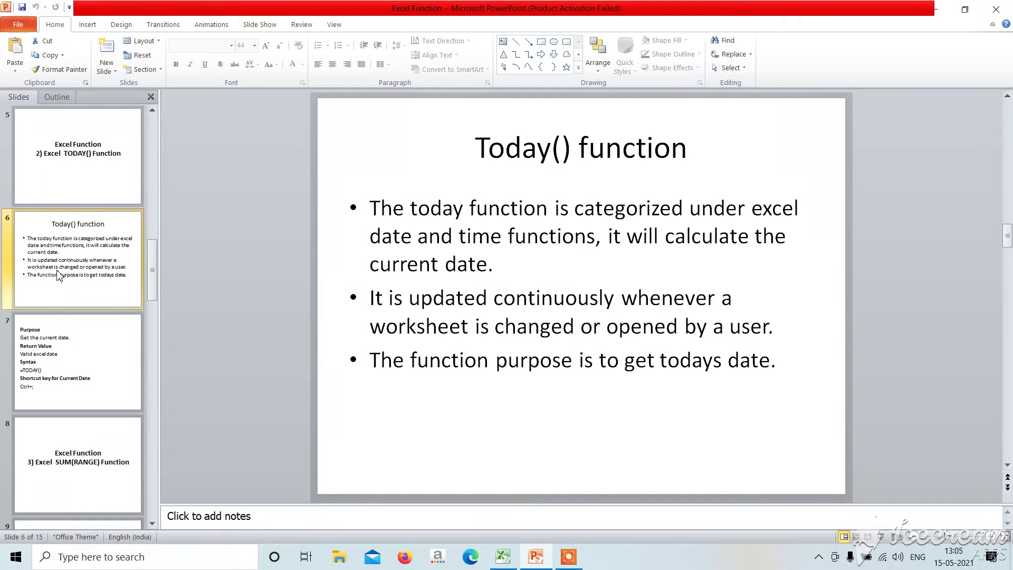
- On slide 7 (purpose and syntax), add a period after 'Valid excel date'
click(44, 368)
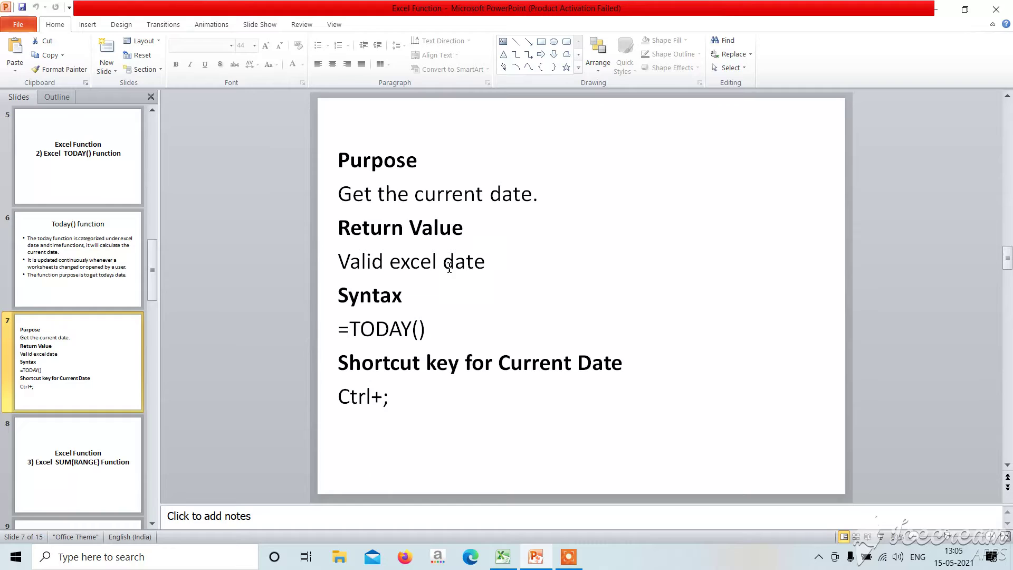
click(487, 267)
text(.)
- Highlight the =TODAY() syntax and Ctrl+; shortcut lines, then return to title slide 5
click(460, 325)
drag(460, 324, 469, 305)
click(464, 345)
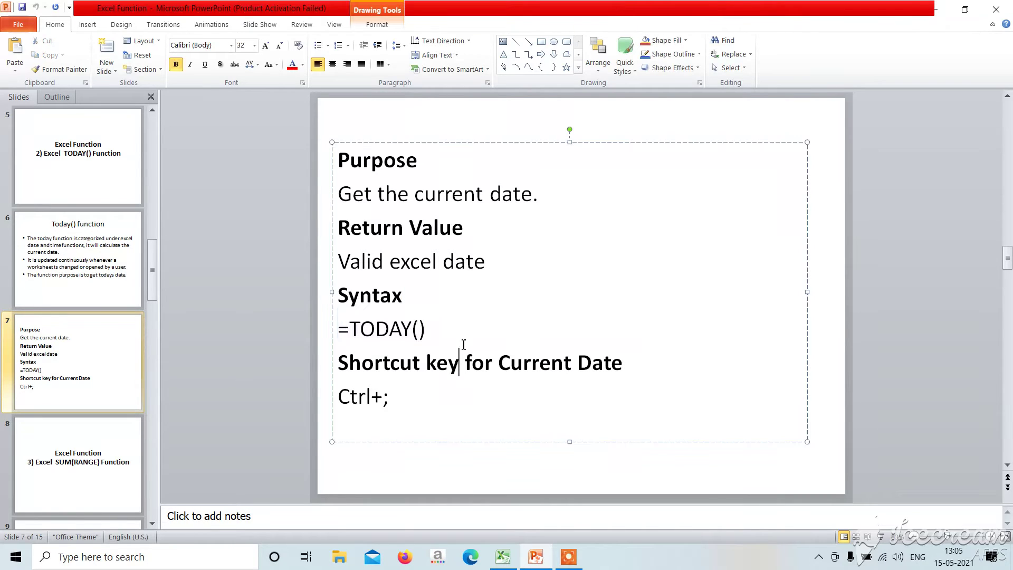
click(414, 463)
click(84, 181)
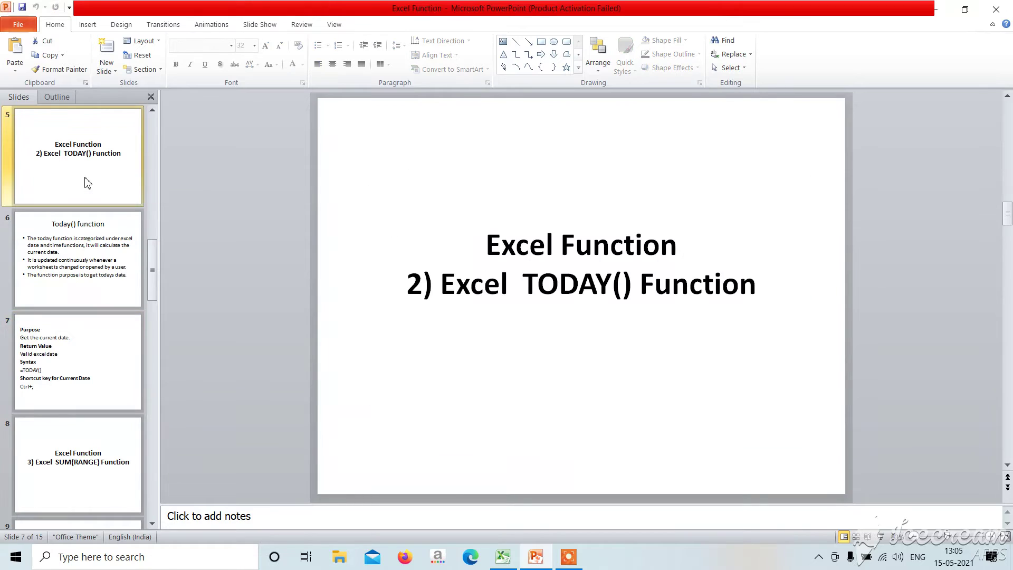
- In Excel, change the sheet title to 'Example Excel TODAY() Function'
click(503, 557)
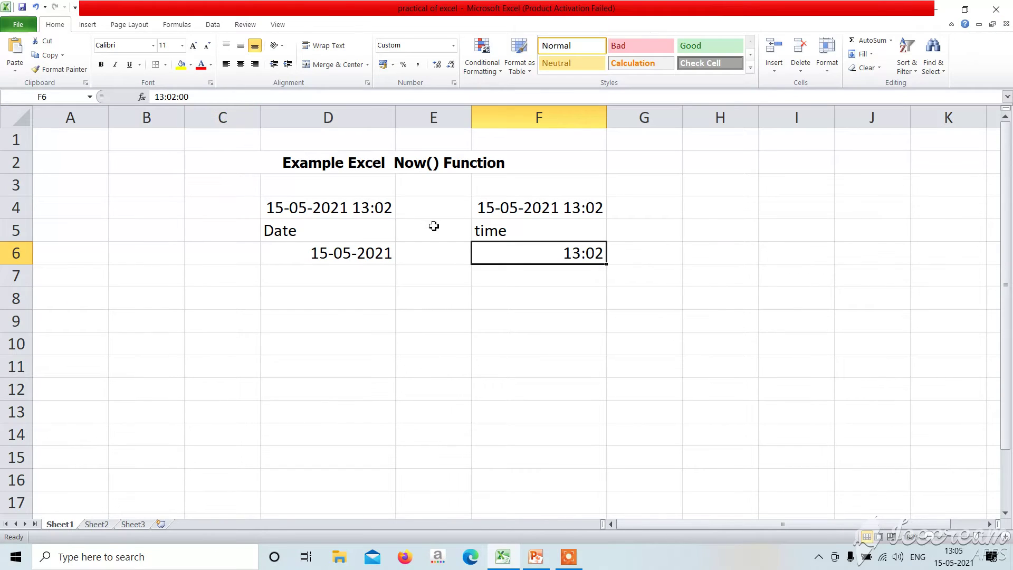
click(393, 179)
click(411, 165)
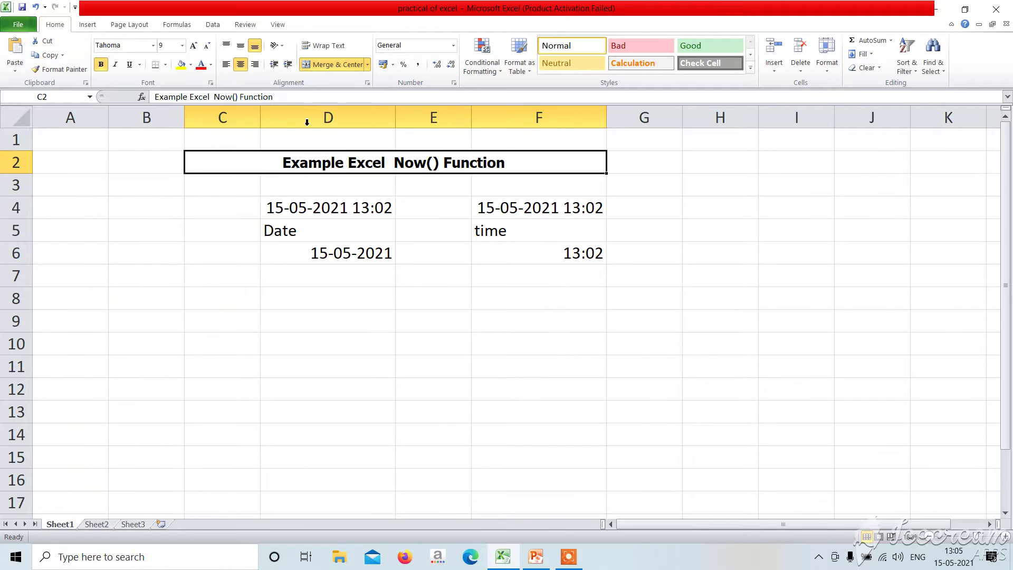
click(232, 102)
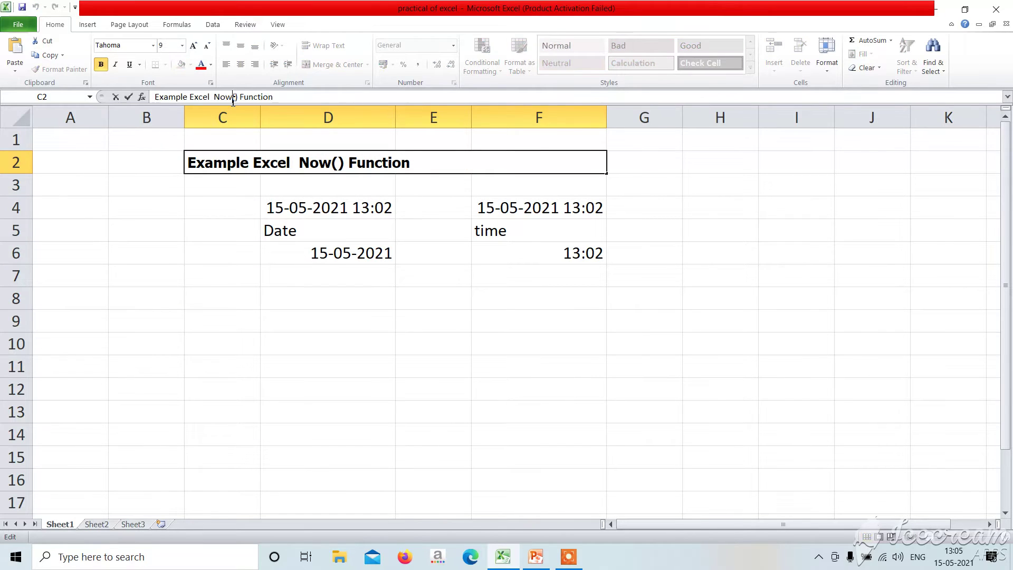
key(BackSpace)
key(BackSpace)
key(BackSpace)
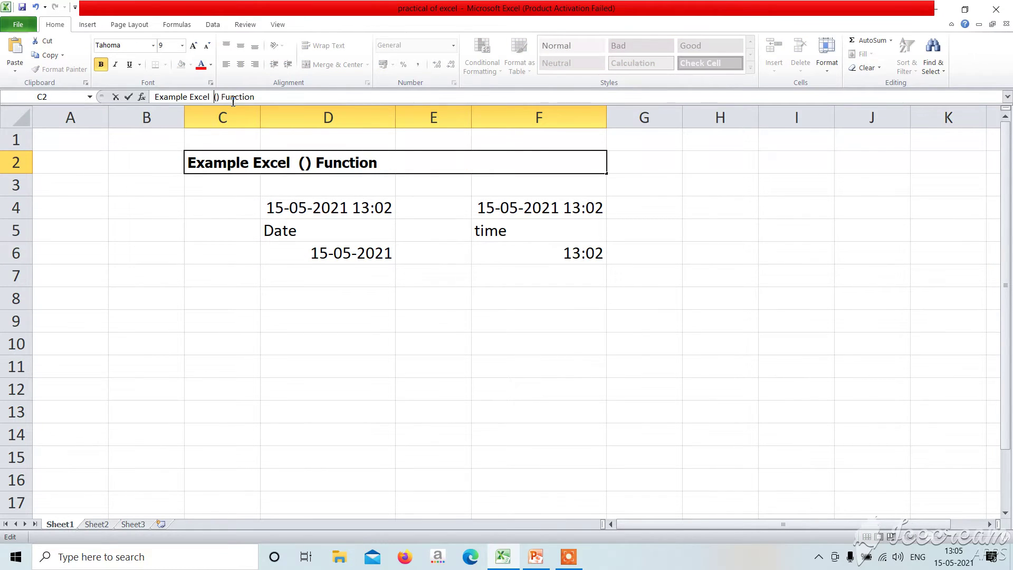
text(TODAY)
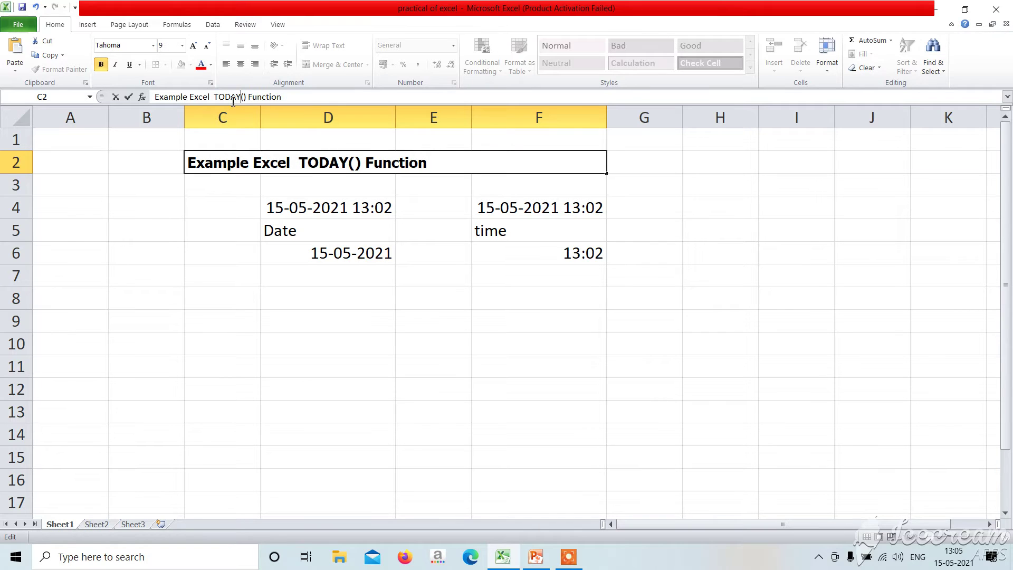
double_click(345, 277)
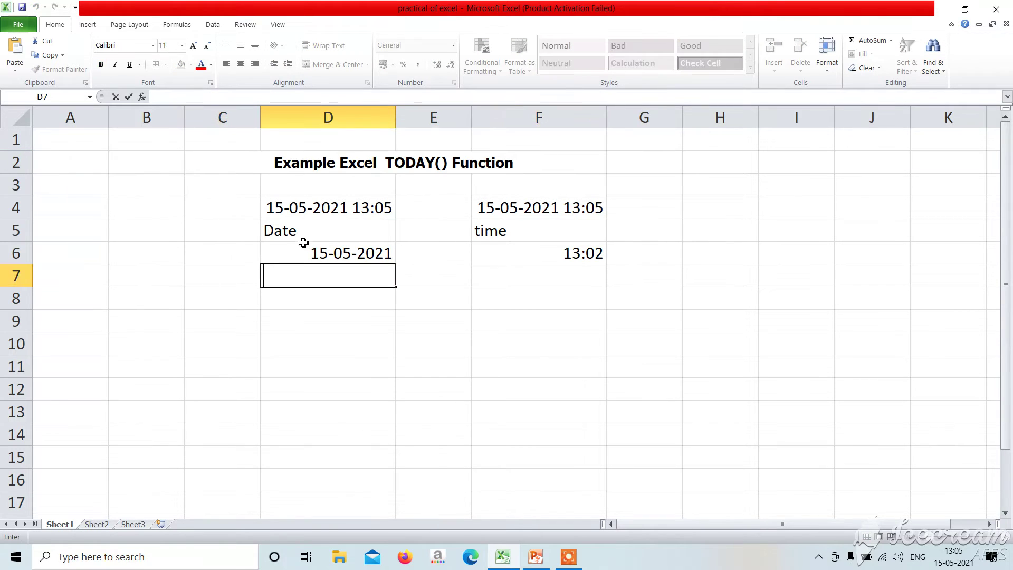
- Clear the old NOW() time entries in column F and the Date label with its date
drag(278, 207, 562, 269)
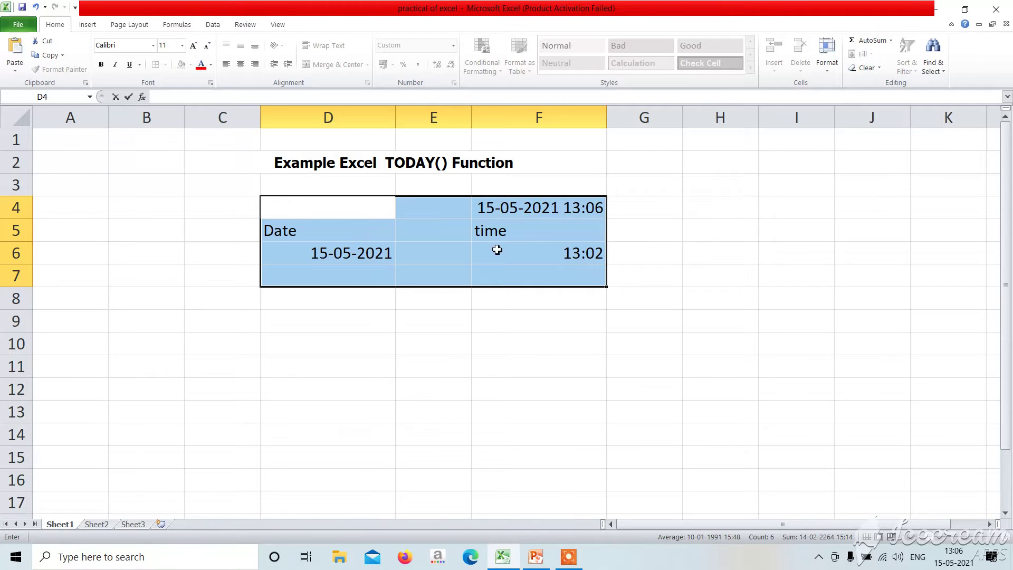
click(502, 270)
drag(480, 206, 554, 305)
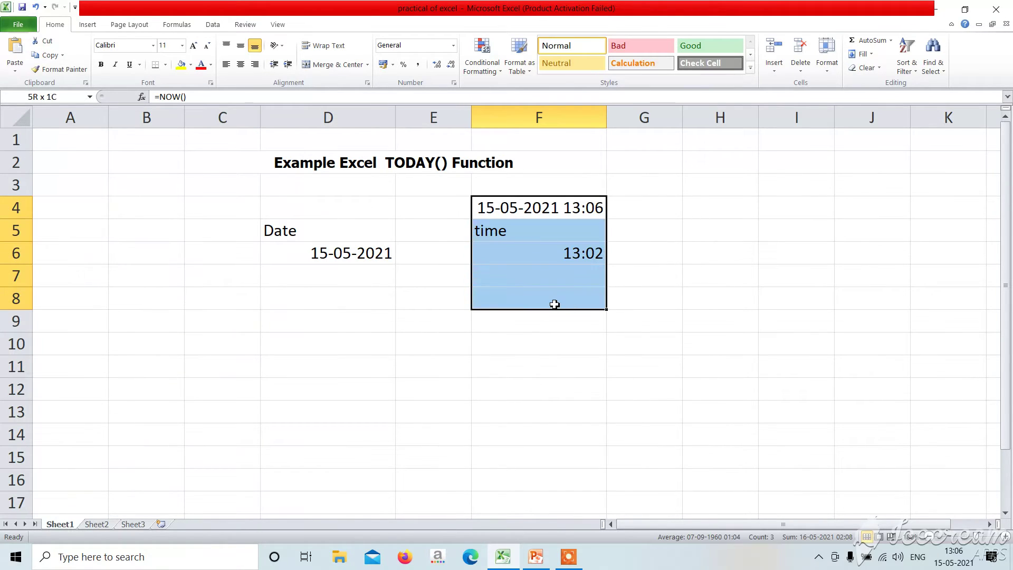
key(Delete)
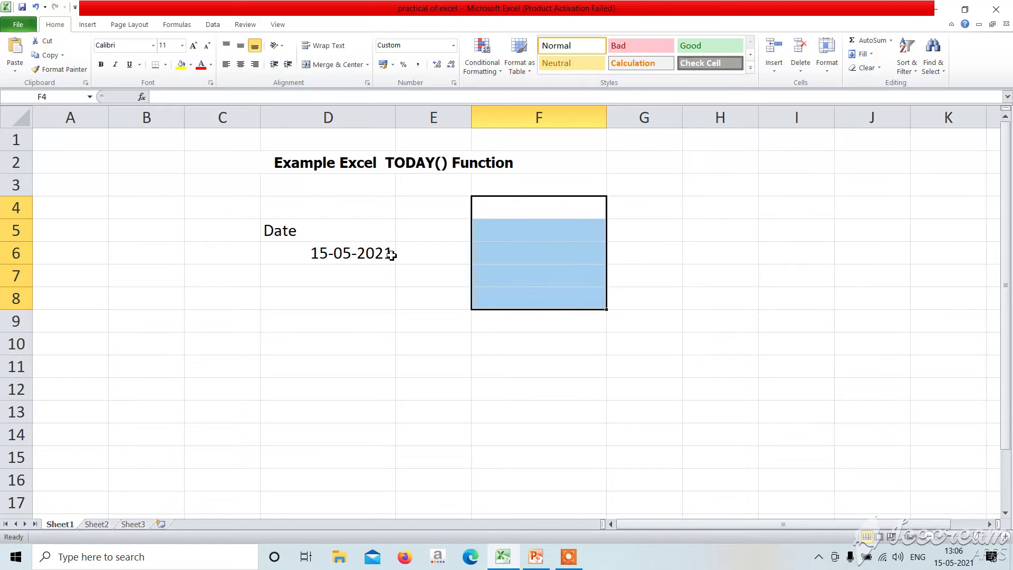
click(269, 232)
drag(370, 238, 384, 270)
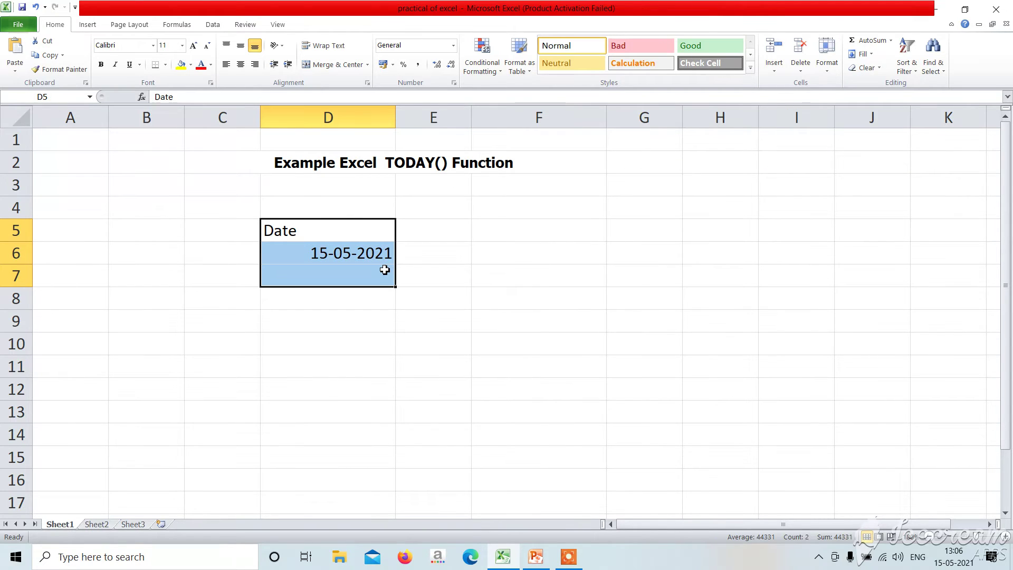
key(Delete)
- Enter the label 'TODAY()' in cell D3
click(302, 184)
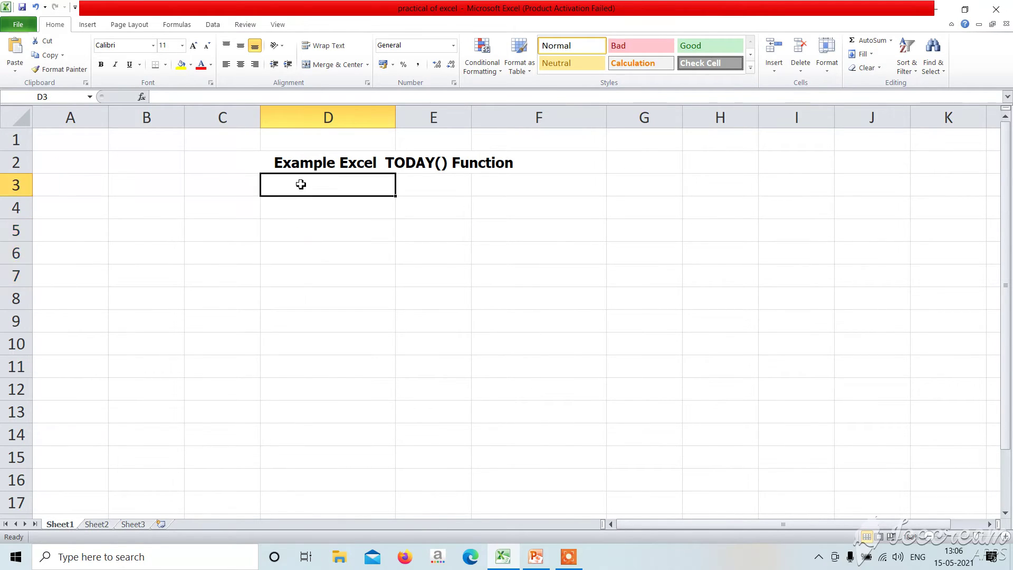
text(Nu)
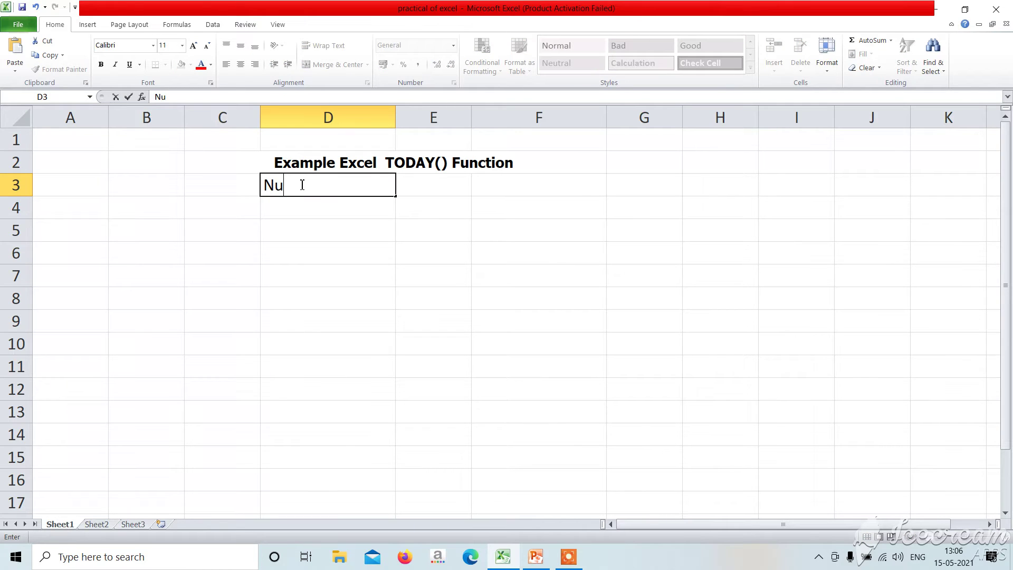
key(BackSpace)
key(BackSpace)
text(TO)
text(DAY)
text(())
click(334, 250)
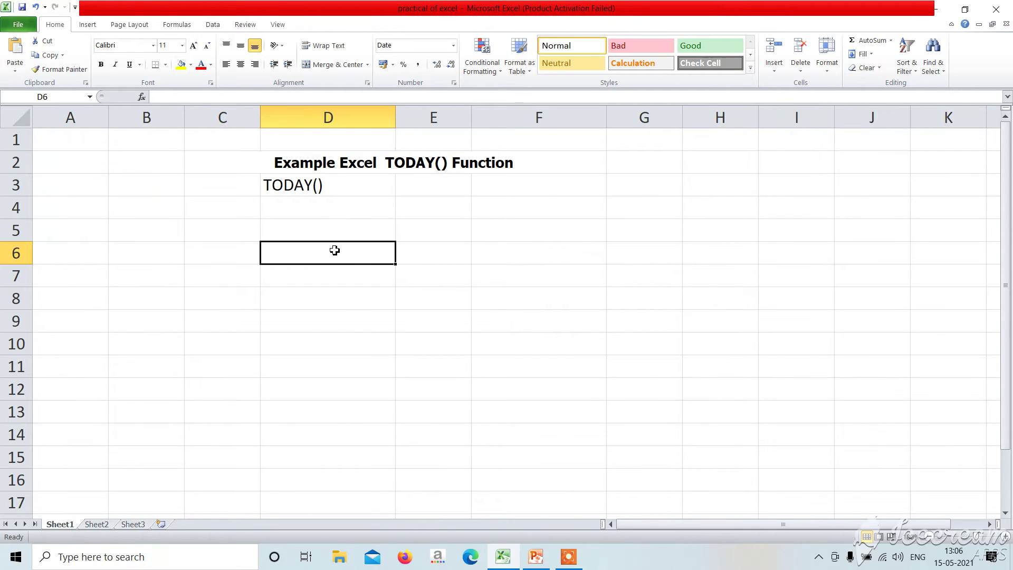
- Enter =TODAY() in D4, showing 15-05-2021, and check the formula before returning to the slides
click(278, 201)
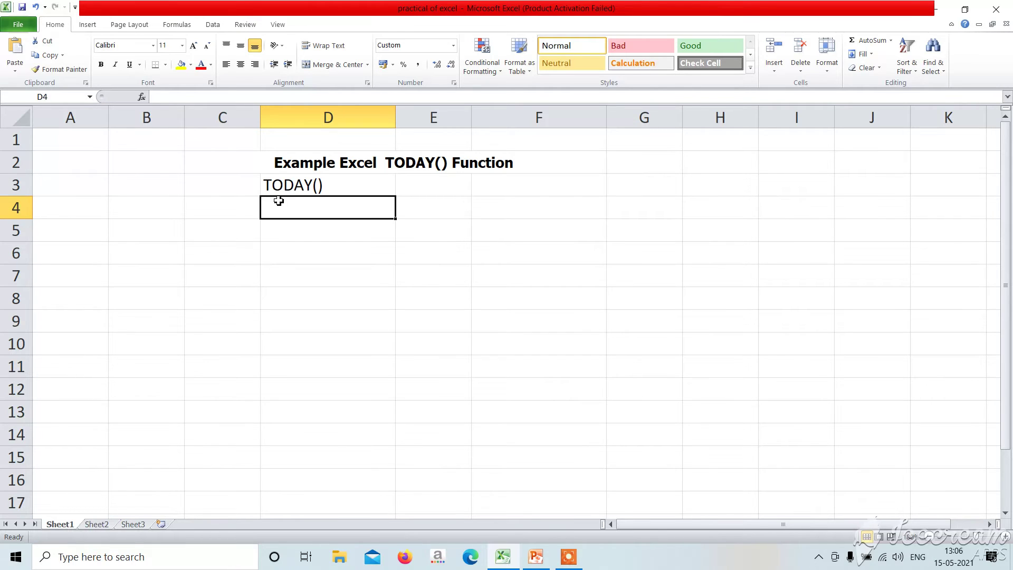
text(=)
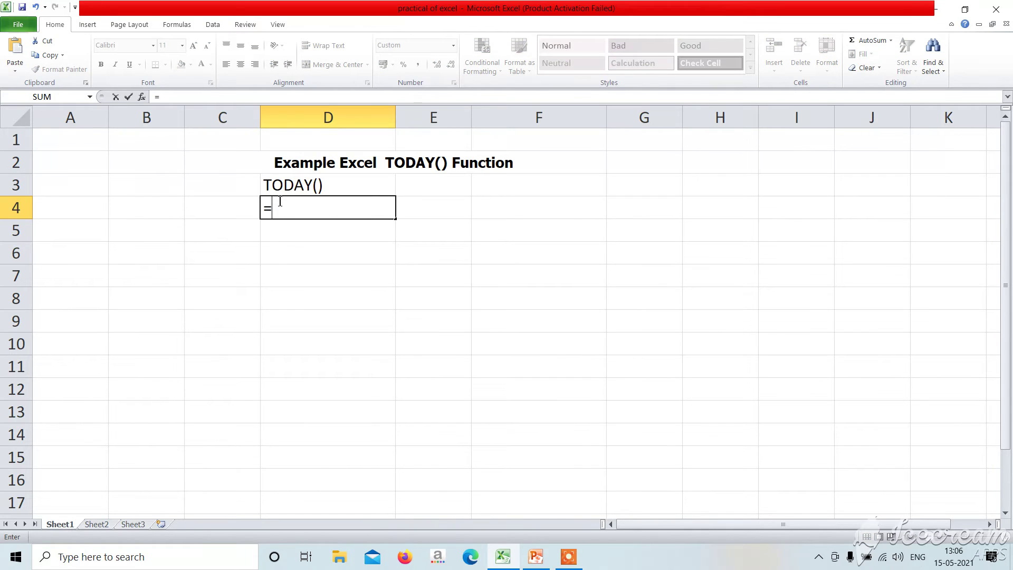
text(TODA)
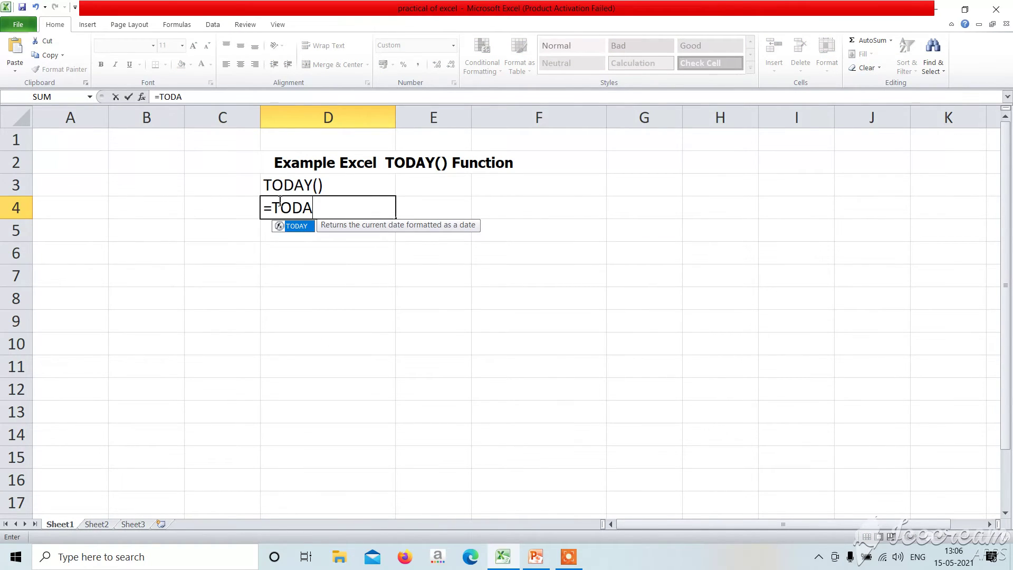
text(Y()
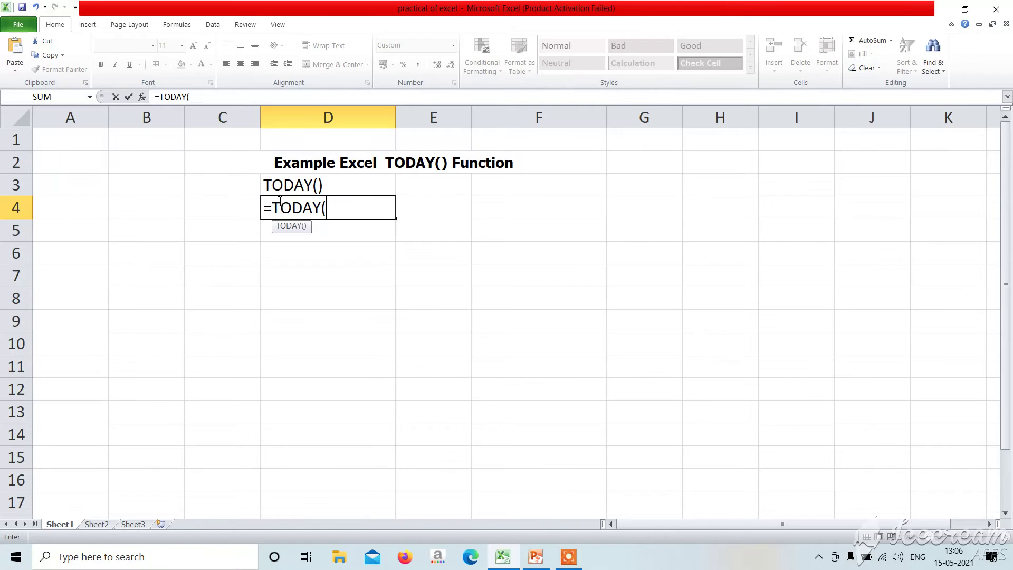
text())
key(Return)
click(356, 278)
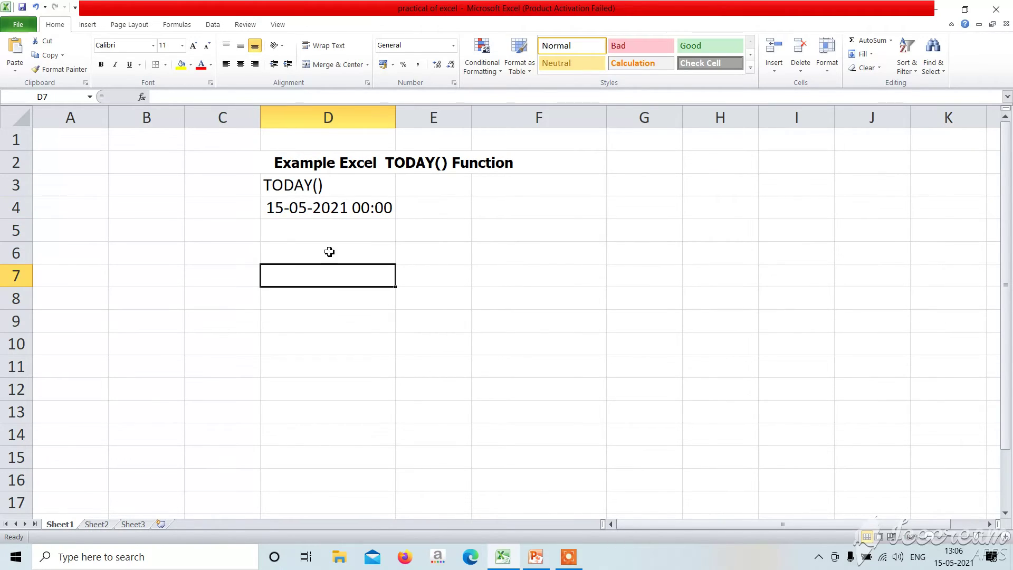
click(294, 222)
click(335, 216)
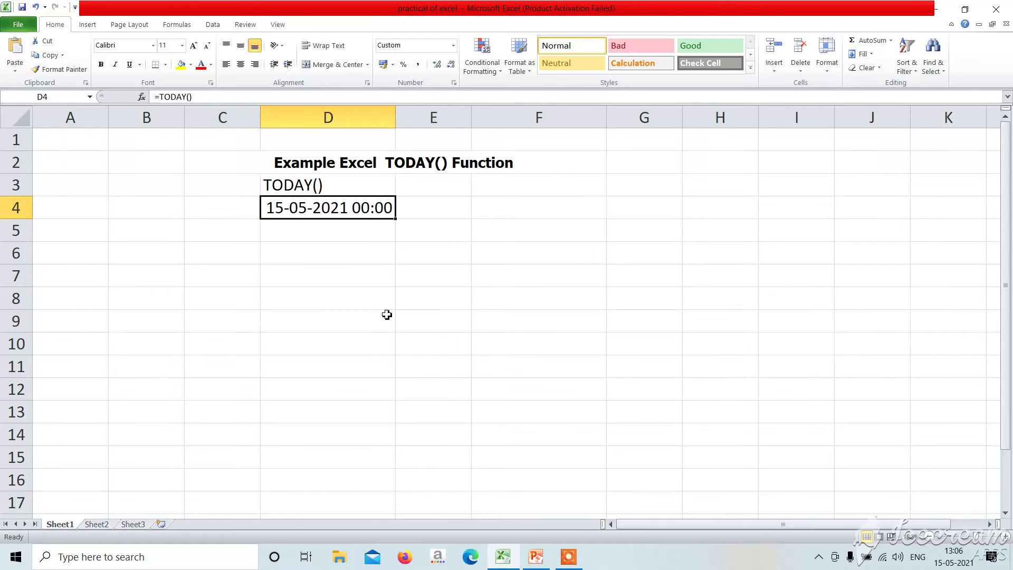
click(536, 556)
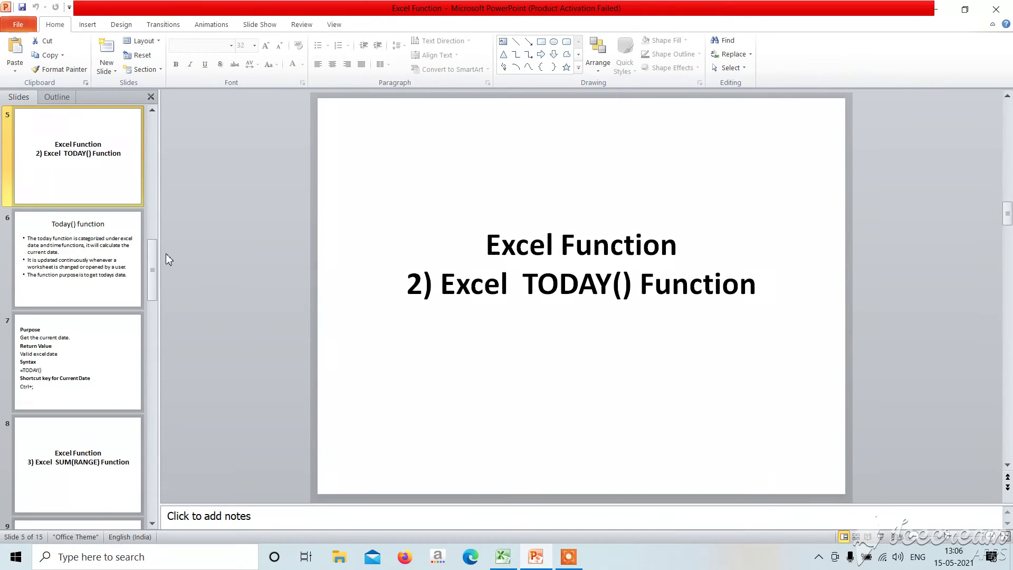
- Review slide 6 (Today() function) and slide 7 (purpose and syntax), then return to Excel
click(64, 236)
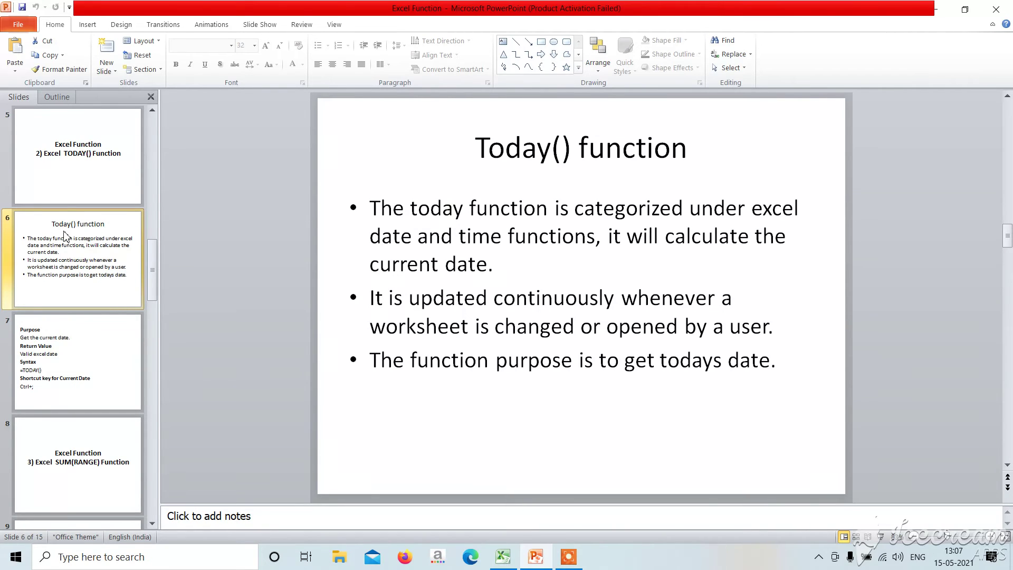
click(97, 350)
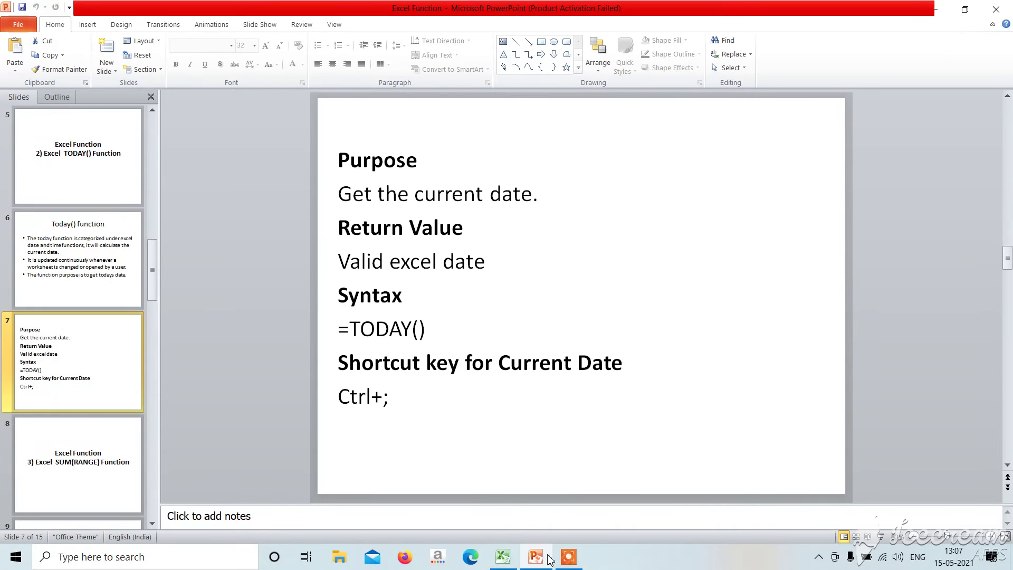
click(503, 556)
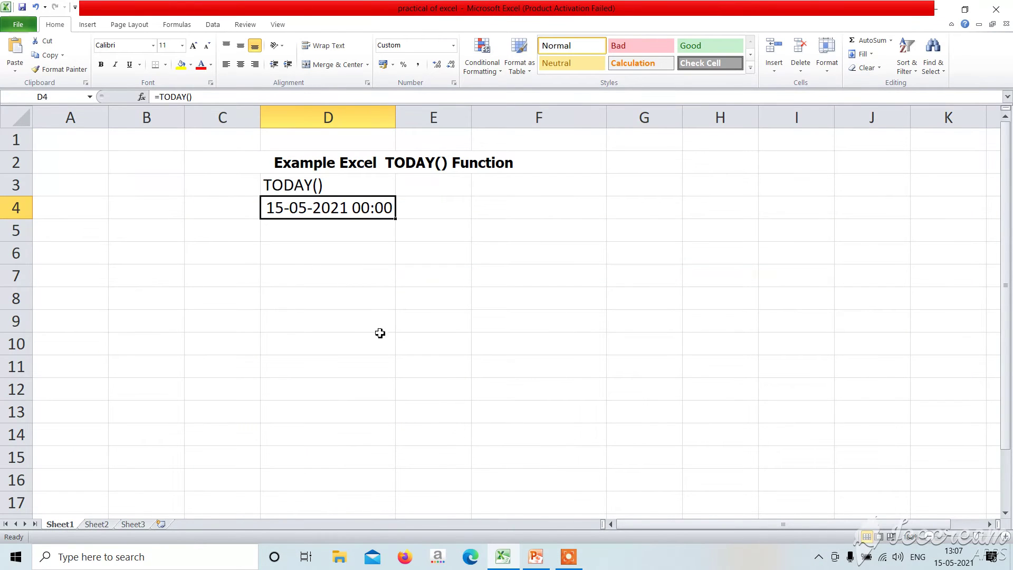
- Insert the fixed date 15-05-2021 in D6 with Ctrl+;, verify it, then return to the slides
click(303, 255)
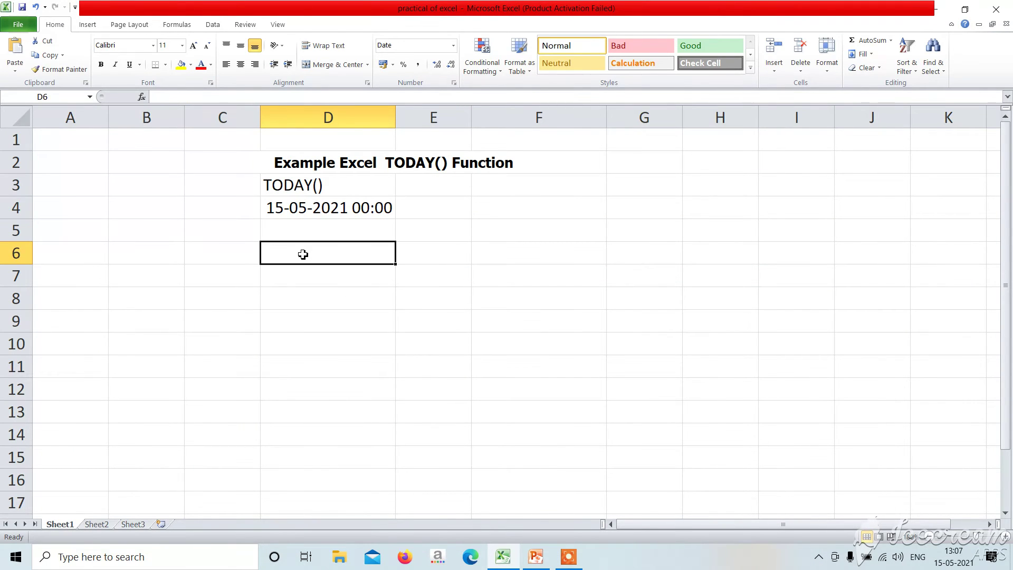
text(=)
key(BackSpace)
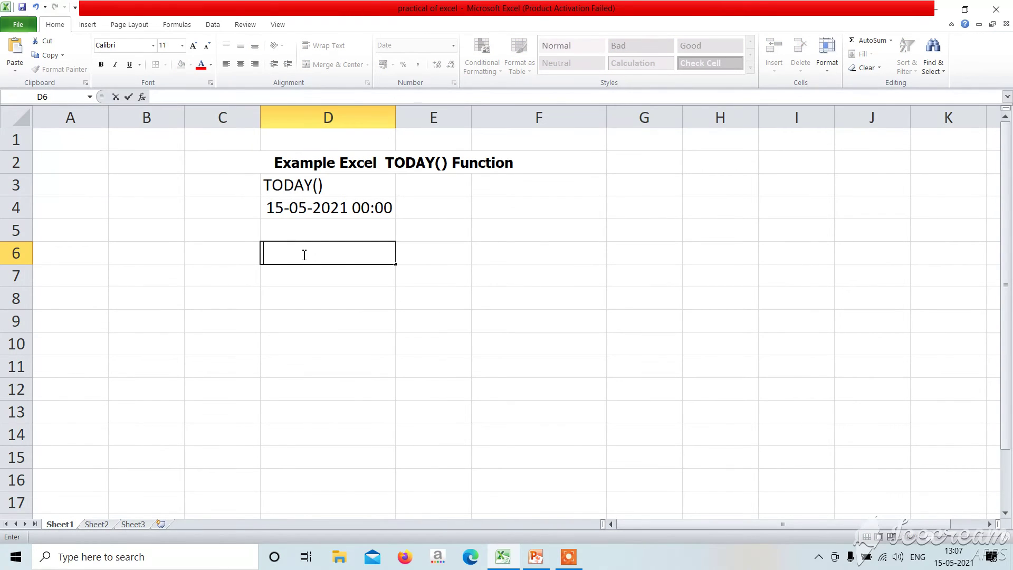
key(ctrl+semicolon)
click(327, 290)
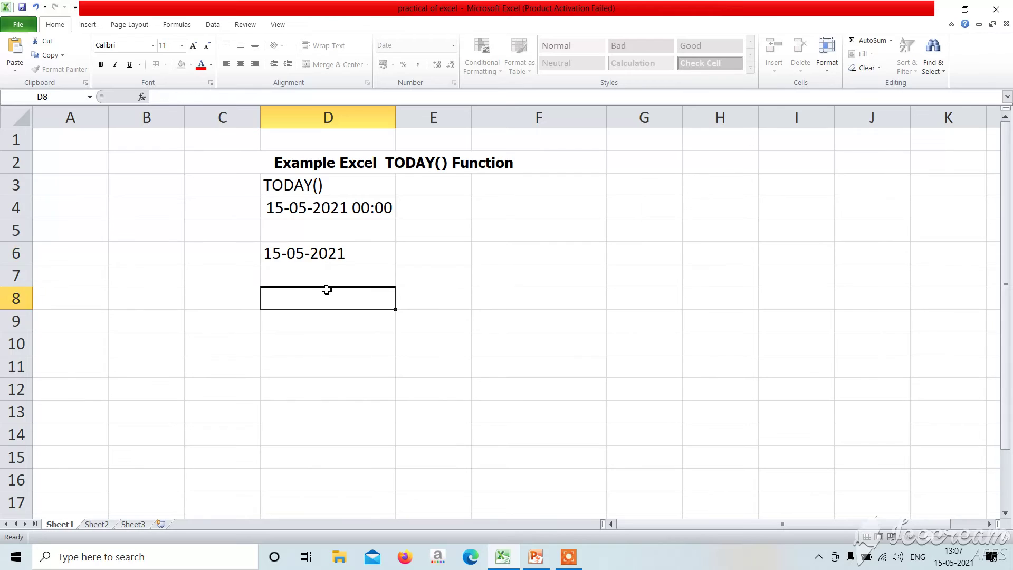
click(333, 254)
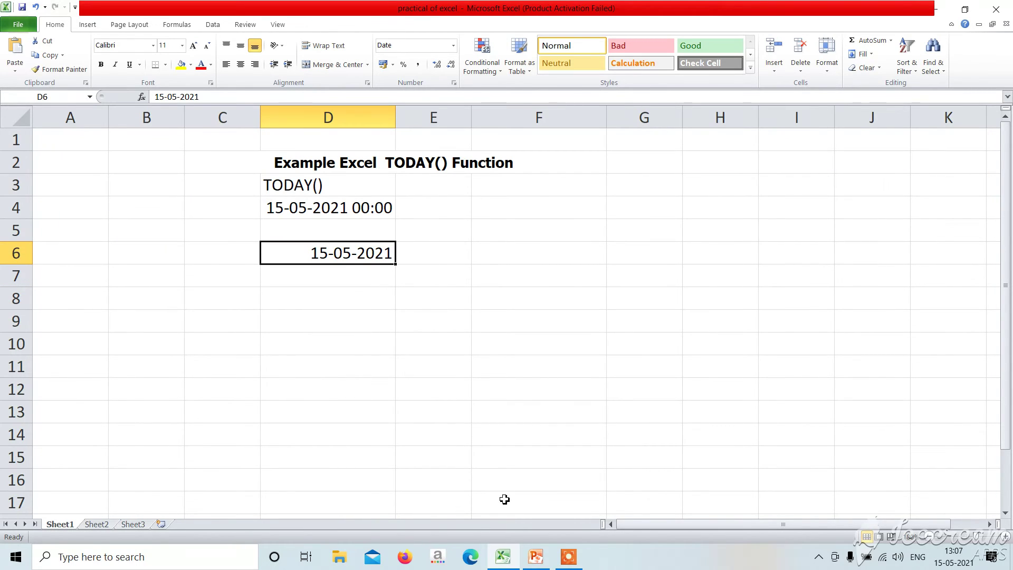
click(536, 555)
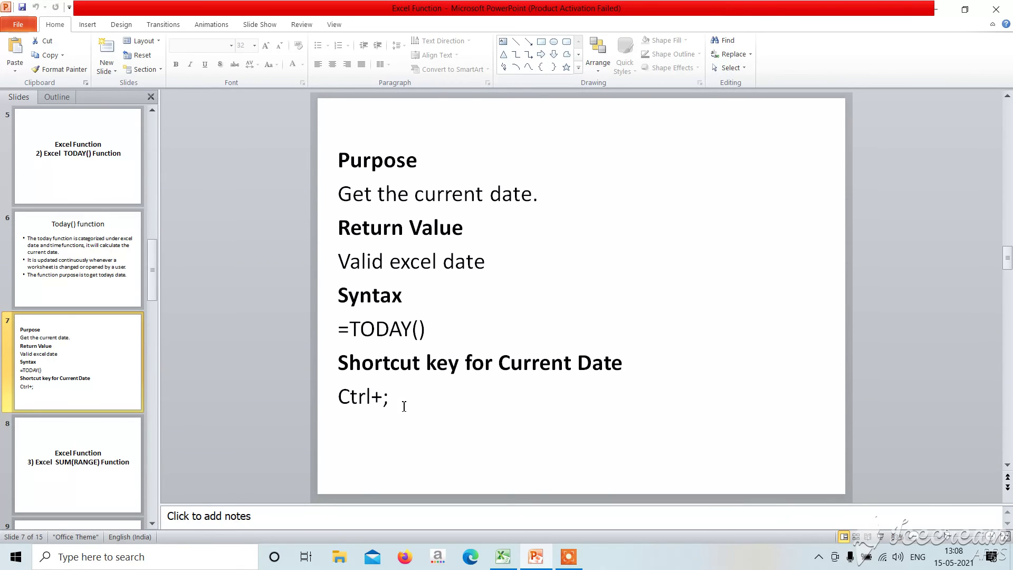
- Bring back the Excel workbook showing D4's live TODAY() date and D6's fixed date
click(503, 556)
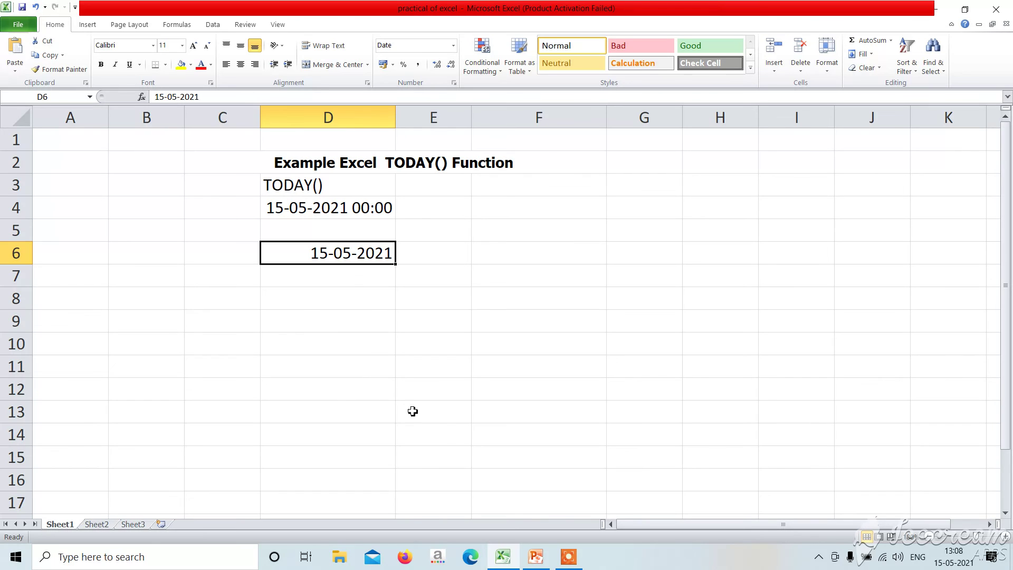
click(569, 558)
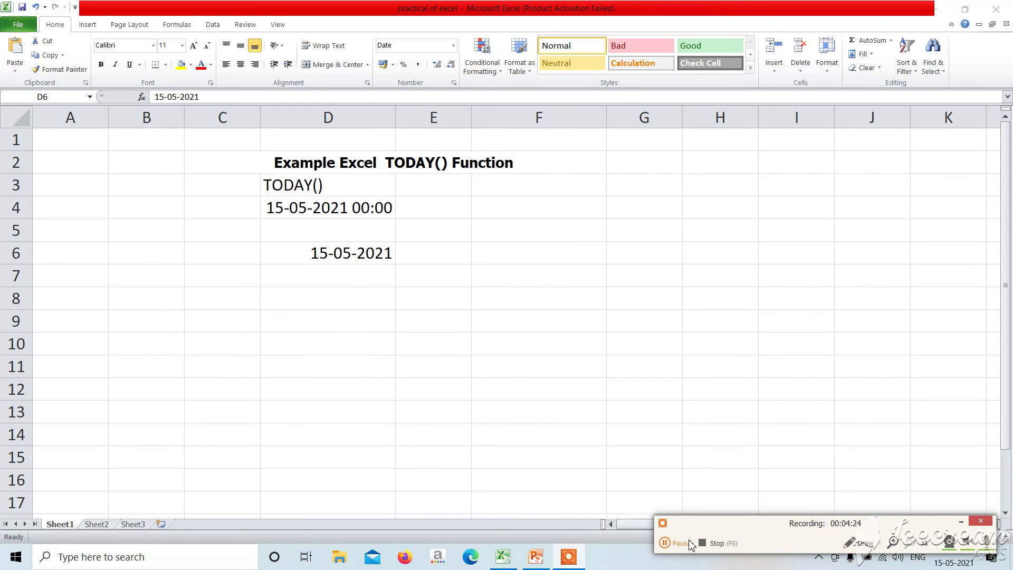